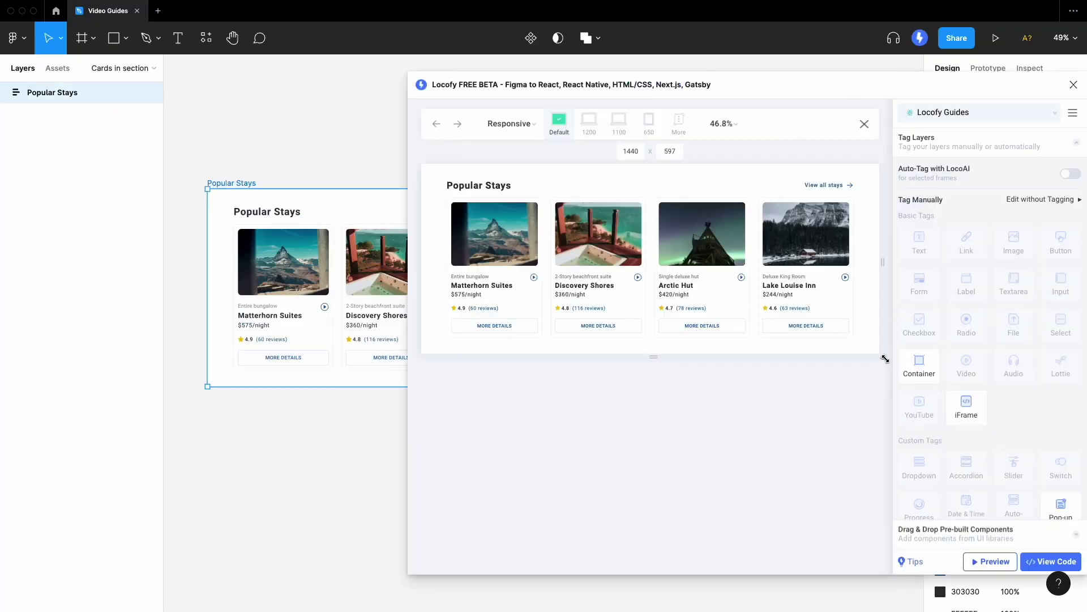
Narrow the Locofy preview to check that the Popular Stays cards reflow
{"action": "mouse_move", "coordinate": [885, 359]}
{"action": "left_mouse_down"}
{"action": "mouse_move", "coordinate": [810, 485]}
{"action": "mouse_move", "coordinate": [898, 357]}
{"action": "left_mouse_up"}
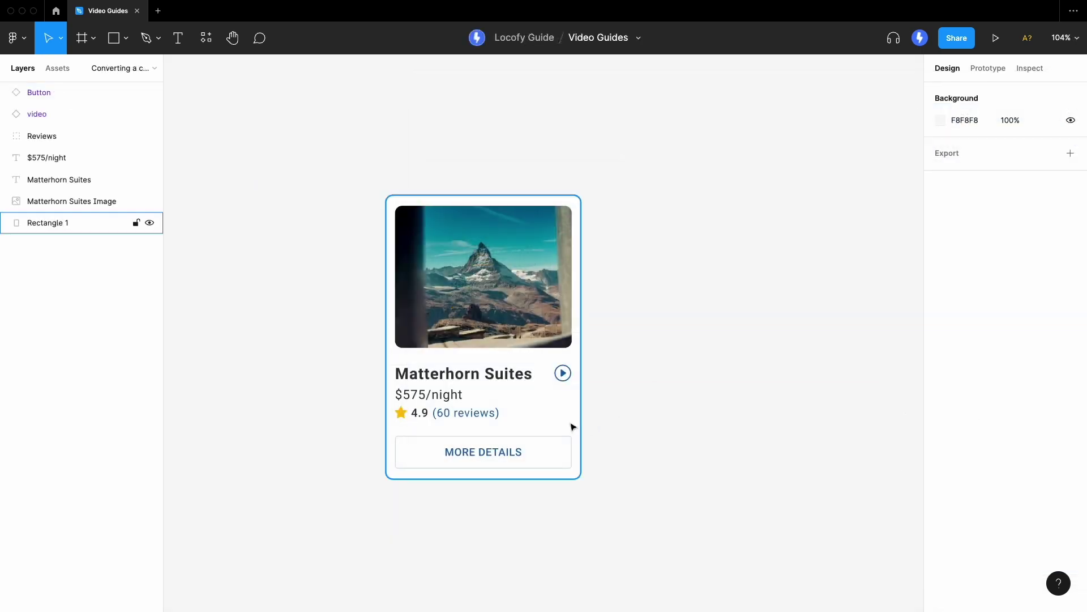
Wrap all of the card's layers in a new frame, Frame 1
{"action": "left_click", "coordinate": [571, 426]}
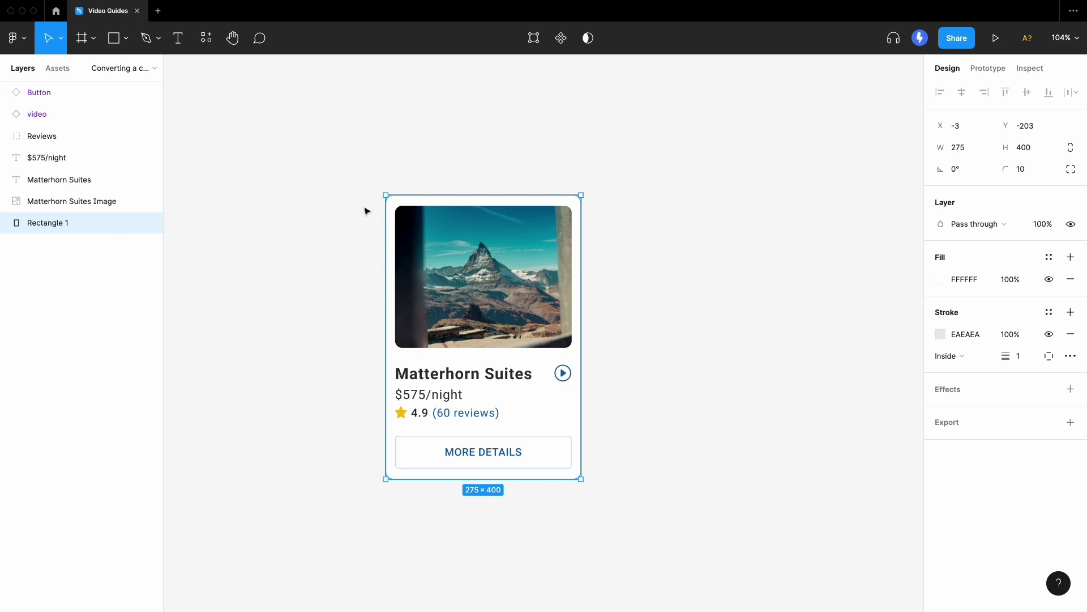
{"action": "left_click_drag", "start_coordinate": [358, 162], "coordinate": [581, 484]}
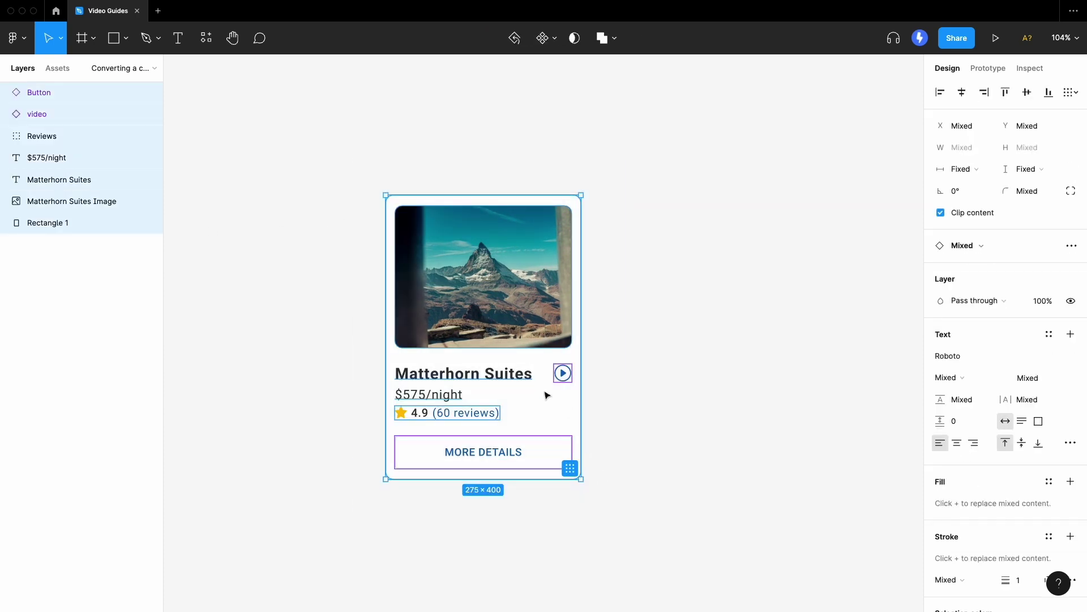
{"action": "right_click", "coordinate": [546, 394]}
{"action": "left_click", "coordinate": [605, 350]}
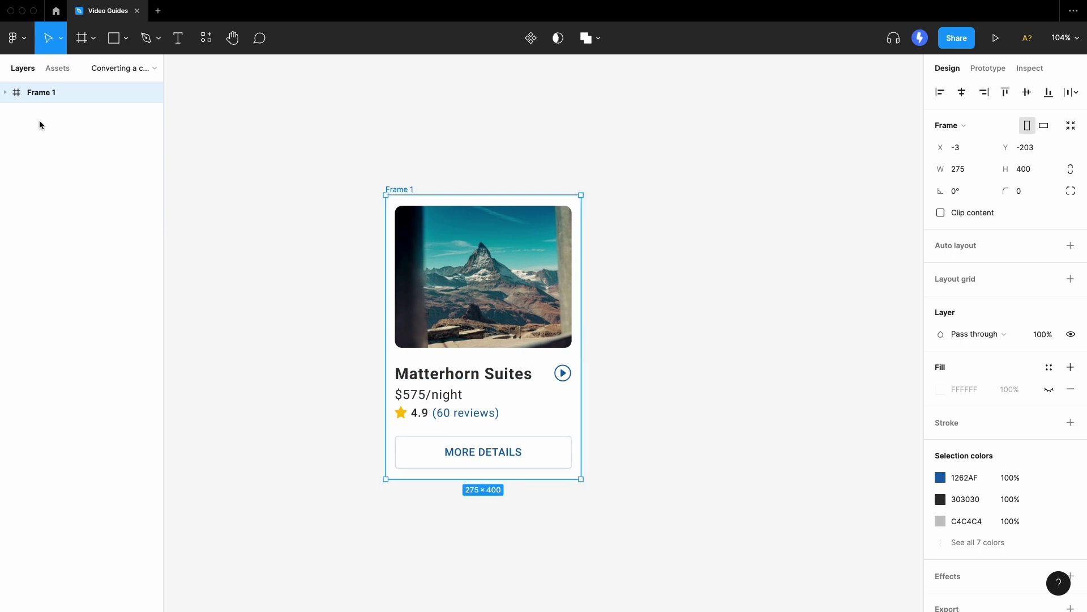
Copy Rectangle 1's light grey border onto Frame 1
{"action": "left_click", "coordinate": [7, 92]}
{"action": "left_click", "coordinate": [64, 244]}
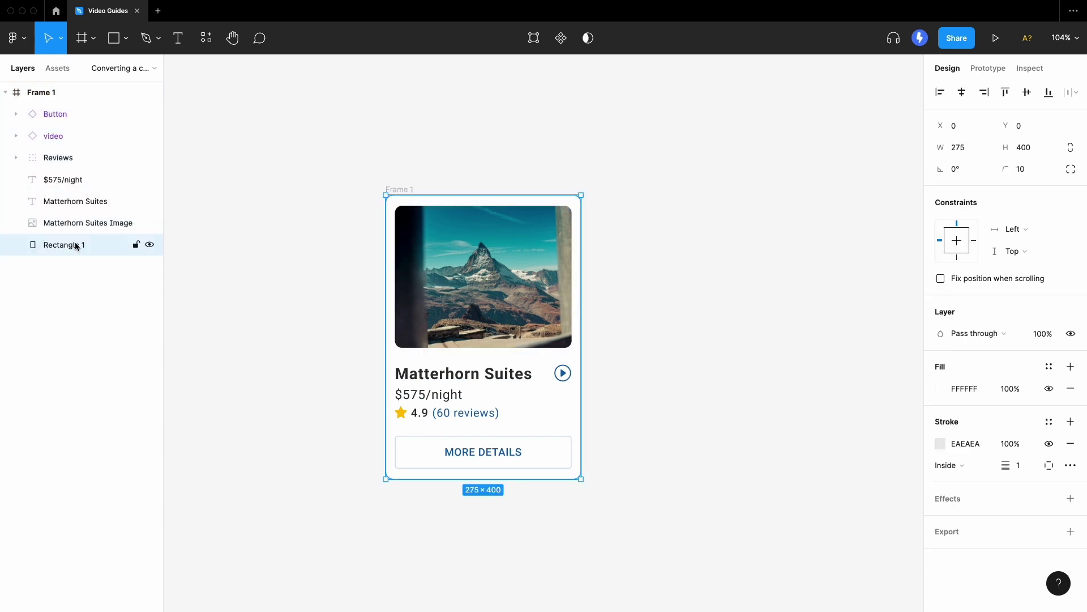
{"action": "left_click", "coordinate": [932, 444]}
{"action": "left_click", "coordinate": [41, 91]}
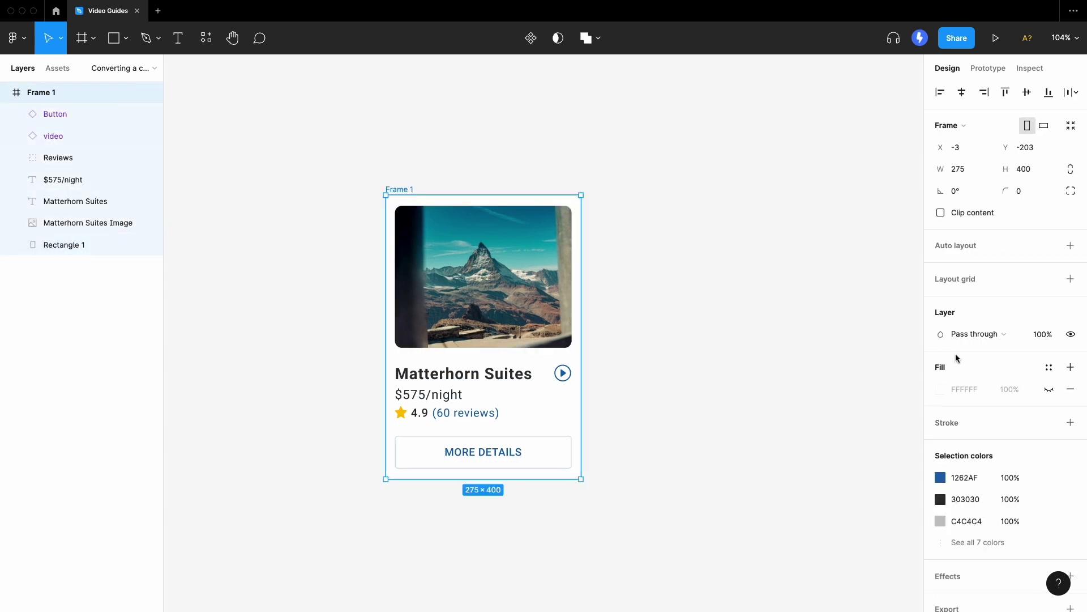
{"action": "key", "text": "super+v"}
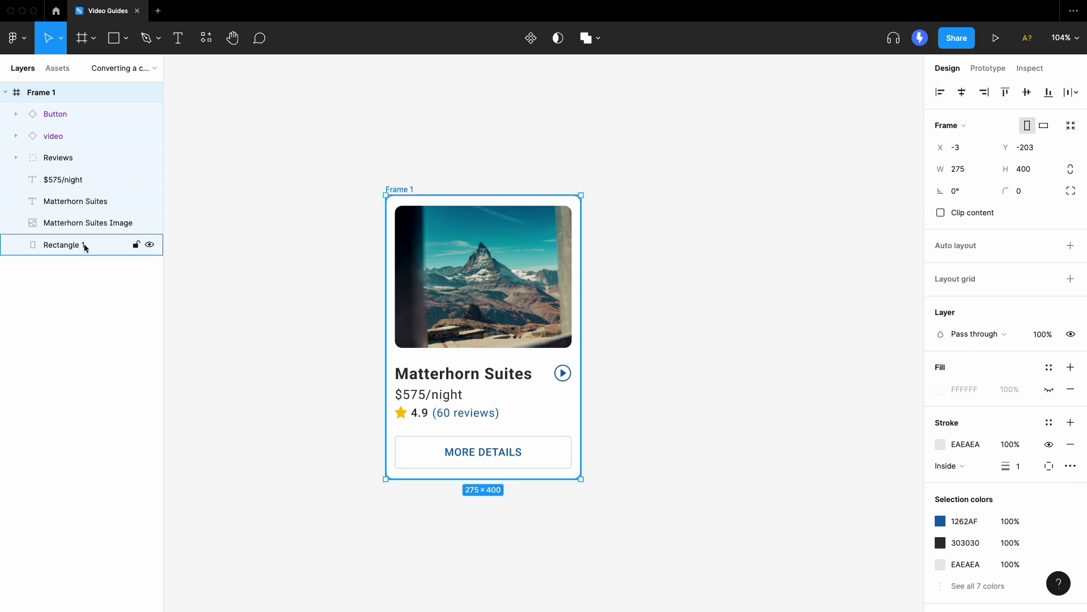
Give Frame 1 a corner radius of 10 and delete Rectangle 1
{"action": "left_click", "coordinate": [64, 244]}
{"action": "left_click", "coordinate": [1023, 191]}
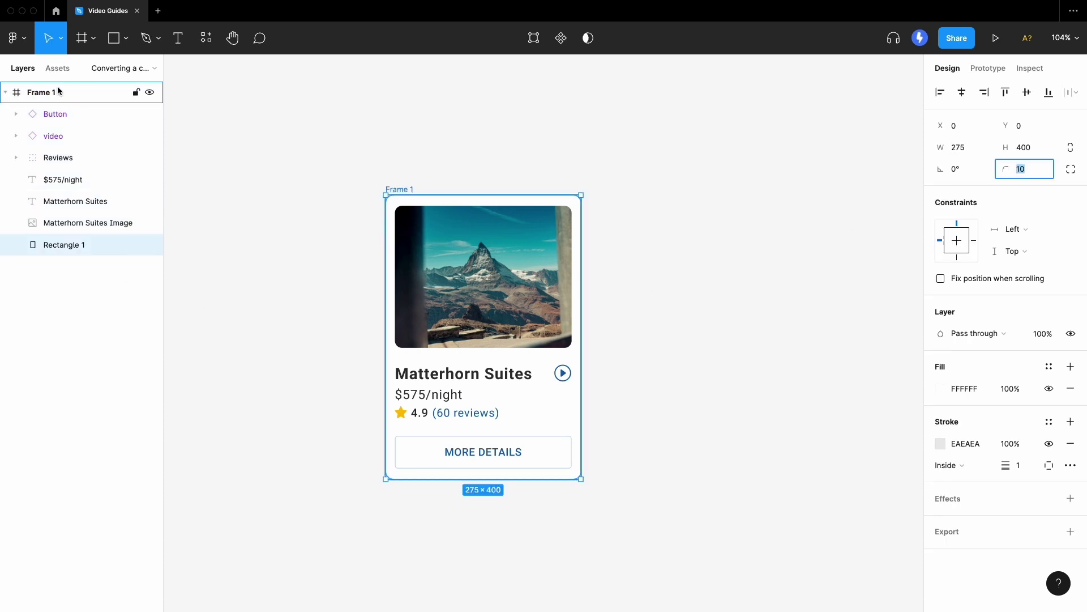
{"action": "left_click", "coordinate": [42, 92]}
{"action": "left_click", "coordinate": [1025, 191]}
{"action": "type", "text": "10"}
{"action": "key", "text": "Return"}
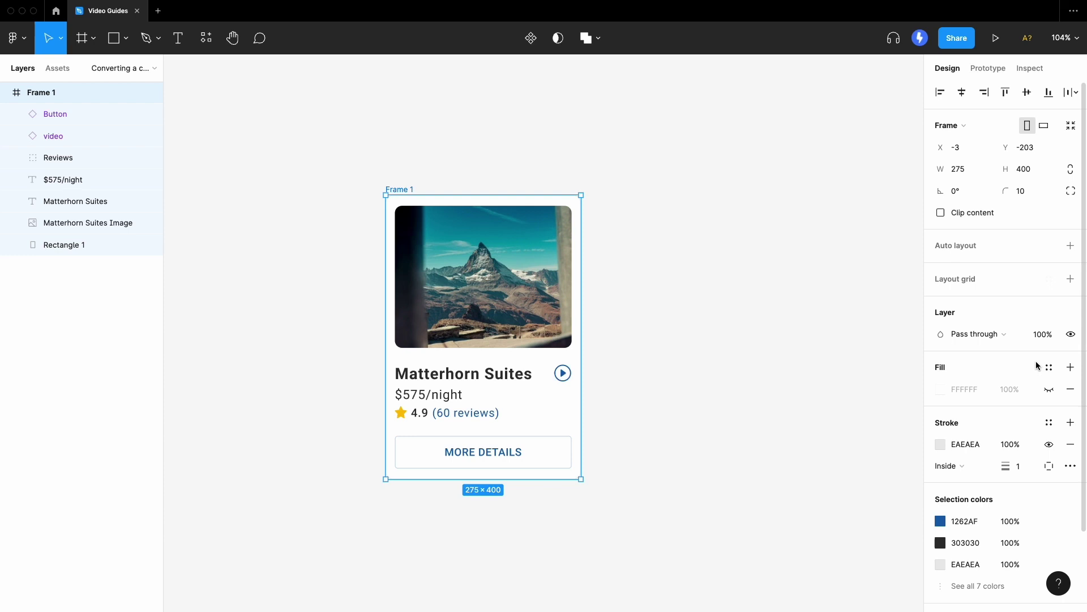
{"action": "left_click", "coordinate": [1049, 389]}
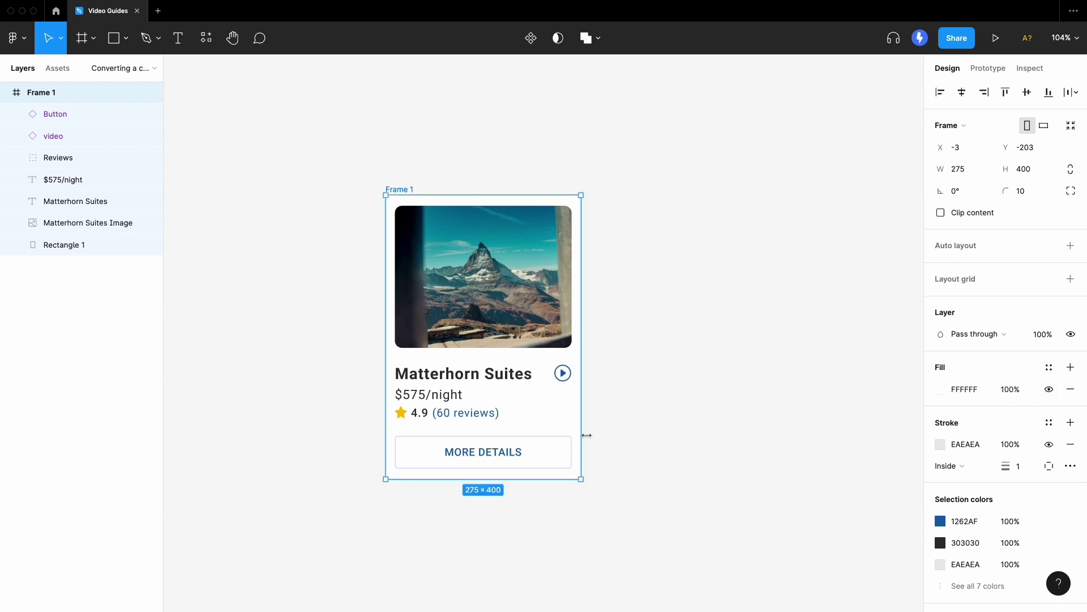
{"action": "left_click", "coordinate": [64, 245]}
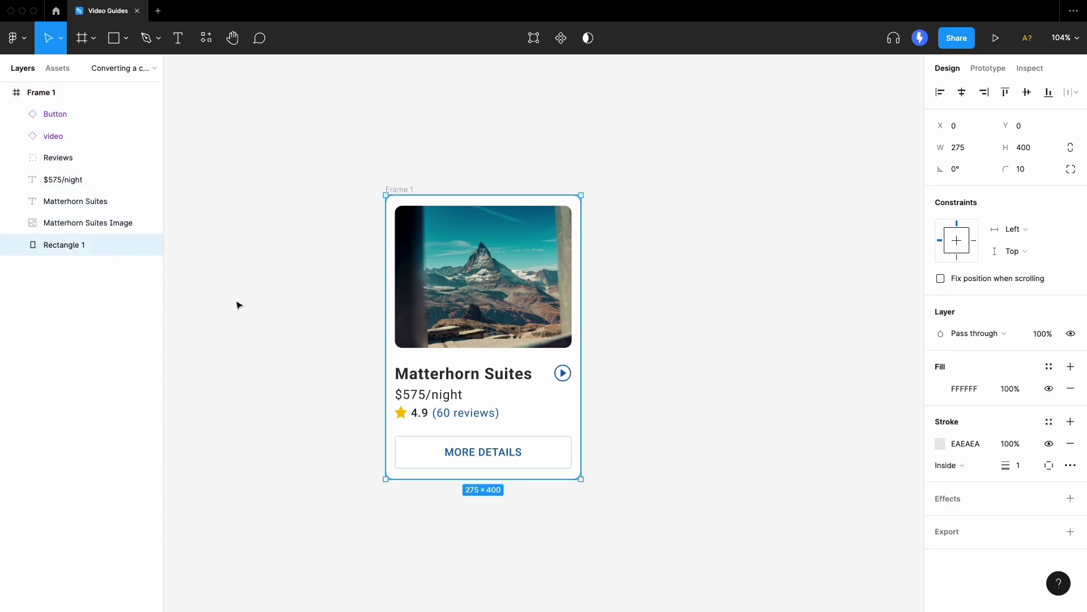
{"action": "key", "text": "Delete"}
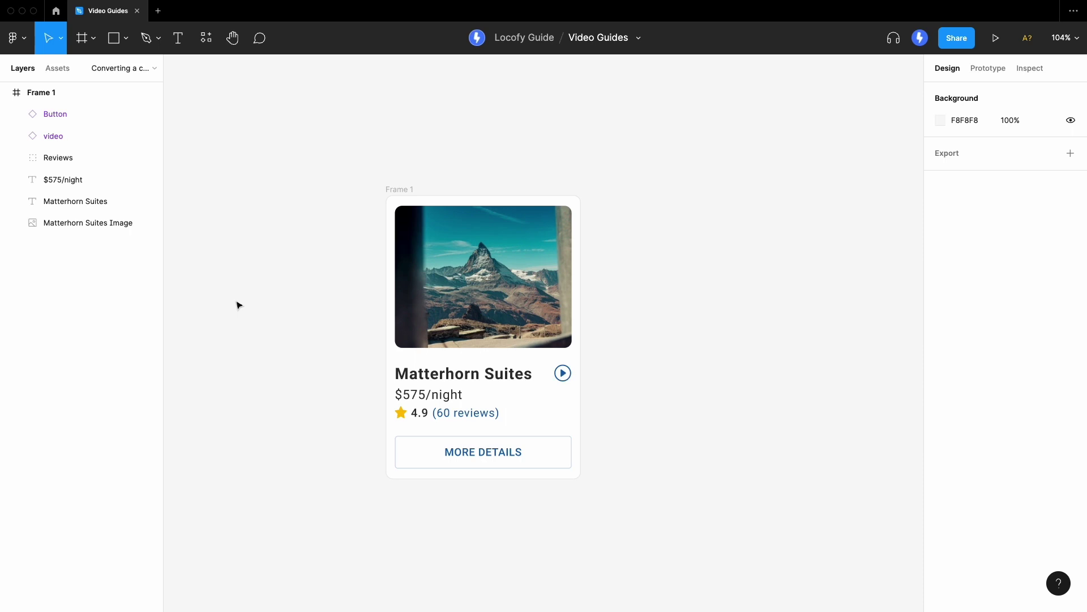
Stack Matterhorn Suites, $575/night and Reviews in a vertical auto layout with 6 spacing
{"action": "left_click", "coordinate": [426, 378]}
{"action": "left_click", "coordinate": [438, 415], "text": "shift"}
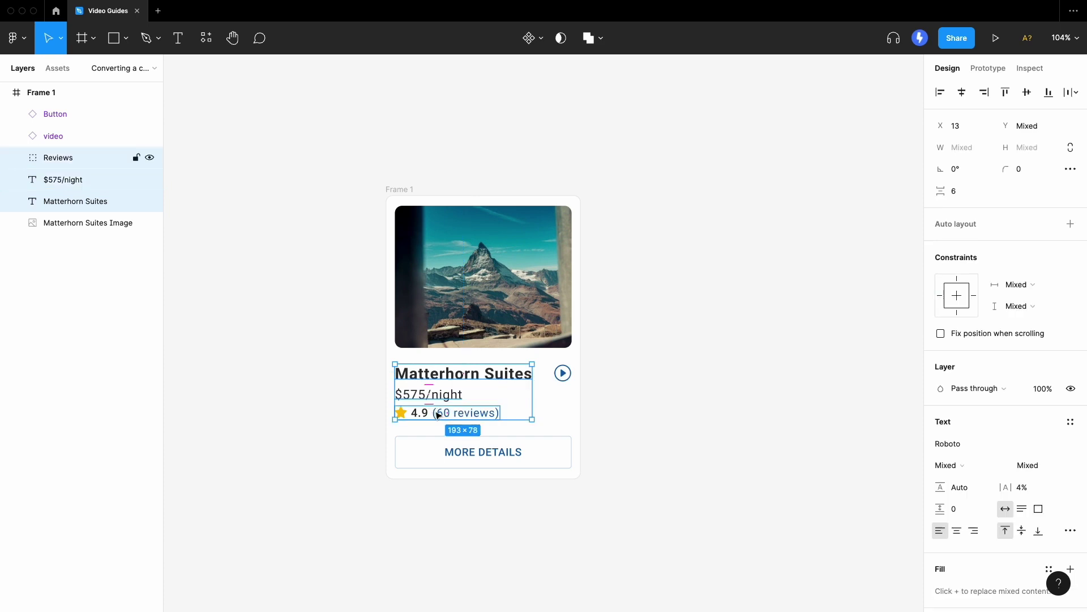
{"action": "left_click", "coordinate": [1070, 224]}
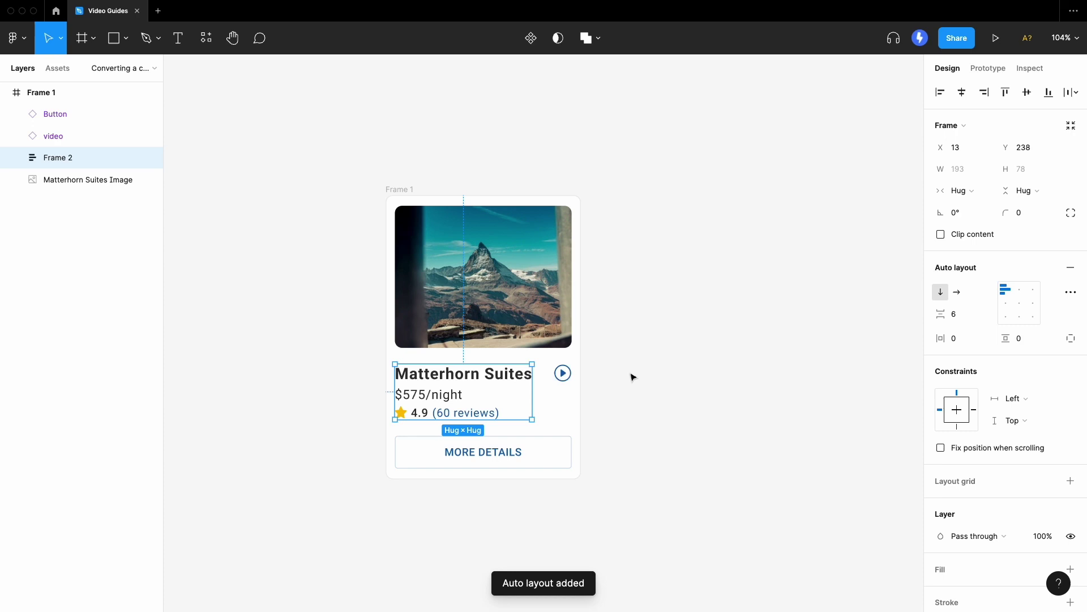
Put Frame 2 and the play icon in a horizontal auto layout with space-between spacing
{"action": "left_click", "coordinate": [564, 372], "text": "shift"}
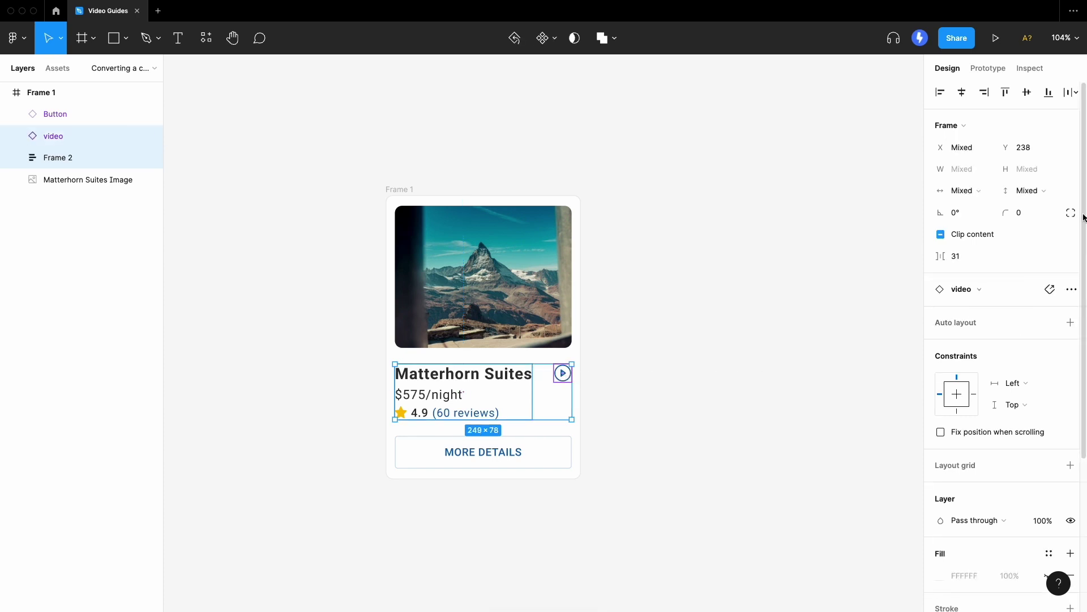
{"action": "left_click", "coordinate": [1071, 322]}
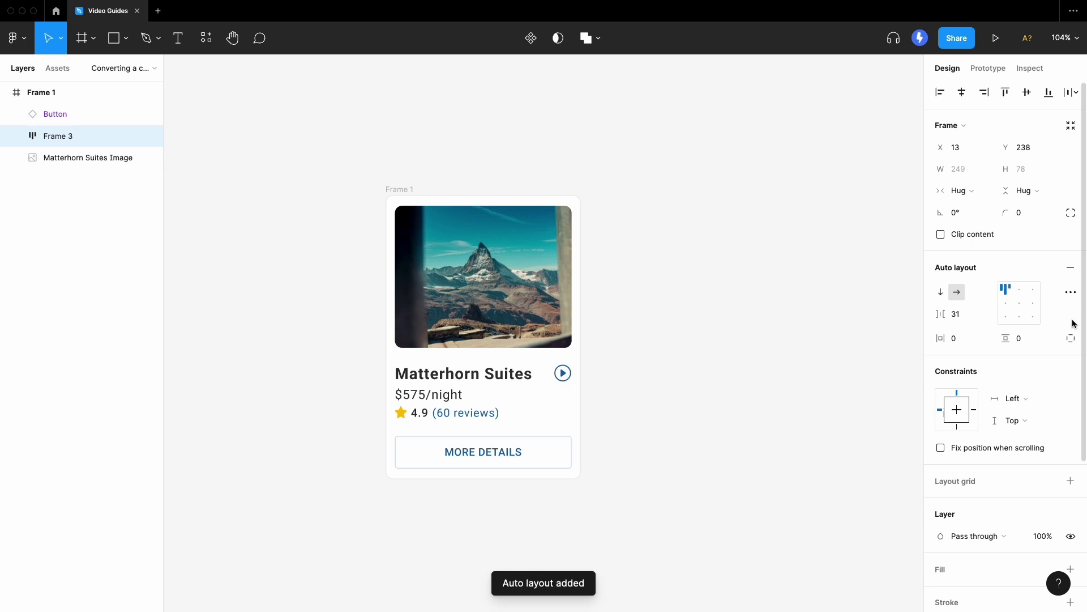
{"action": "left_click", "coordinate": [1071, 291]}
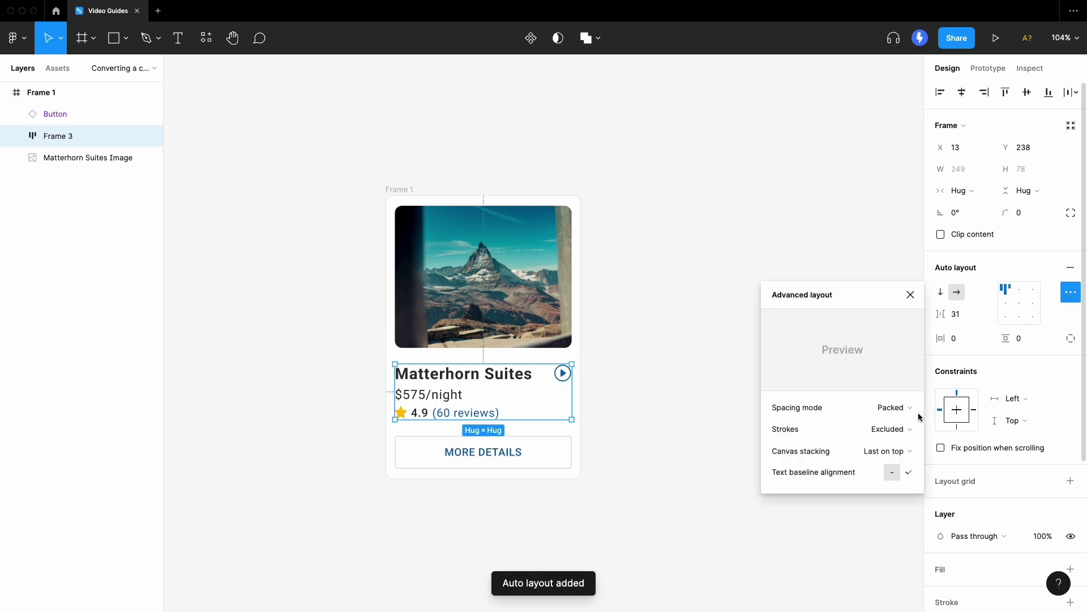
{"action": "left_click", "coordinate": [897, 407]}
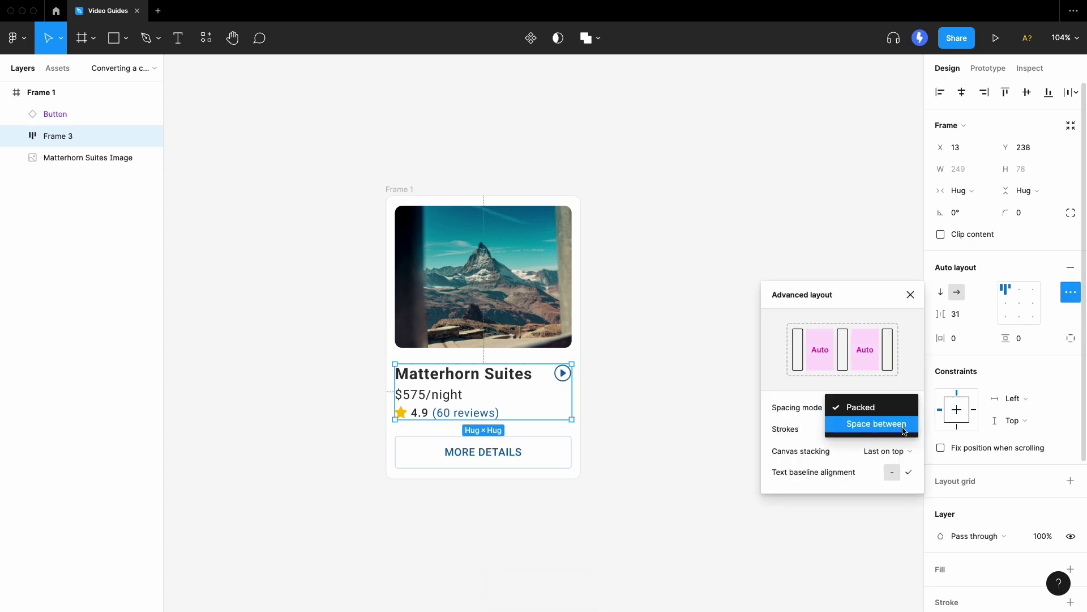
{"action": "left_click", "coordinate": [903, 426]}
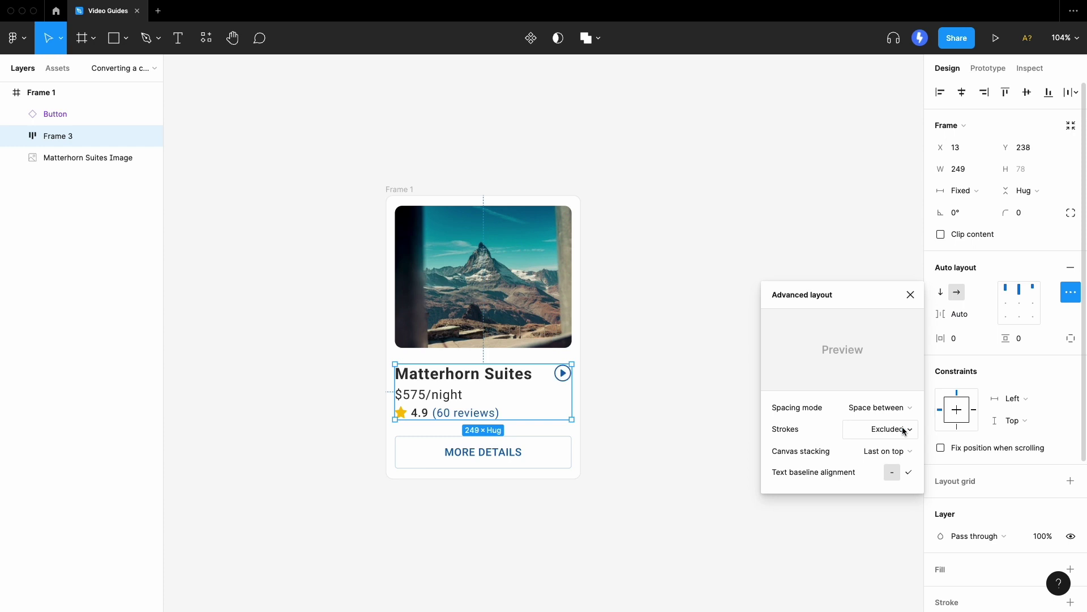
{"action": "left_click", "coordinate": [665, 354]}
{"action": "left_click", "coordinate": [396, 189]}
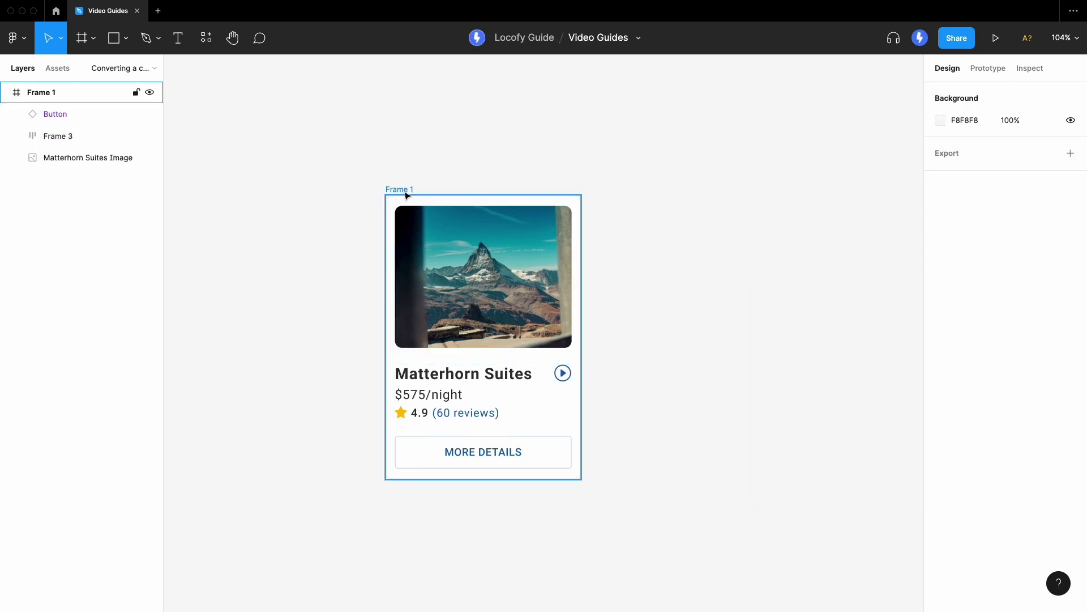
Make Frame 1 a vertical auto layout, with image, Frame 3 and Button filling its width
{"action": "left_click", "coordinate": [396, 189]}
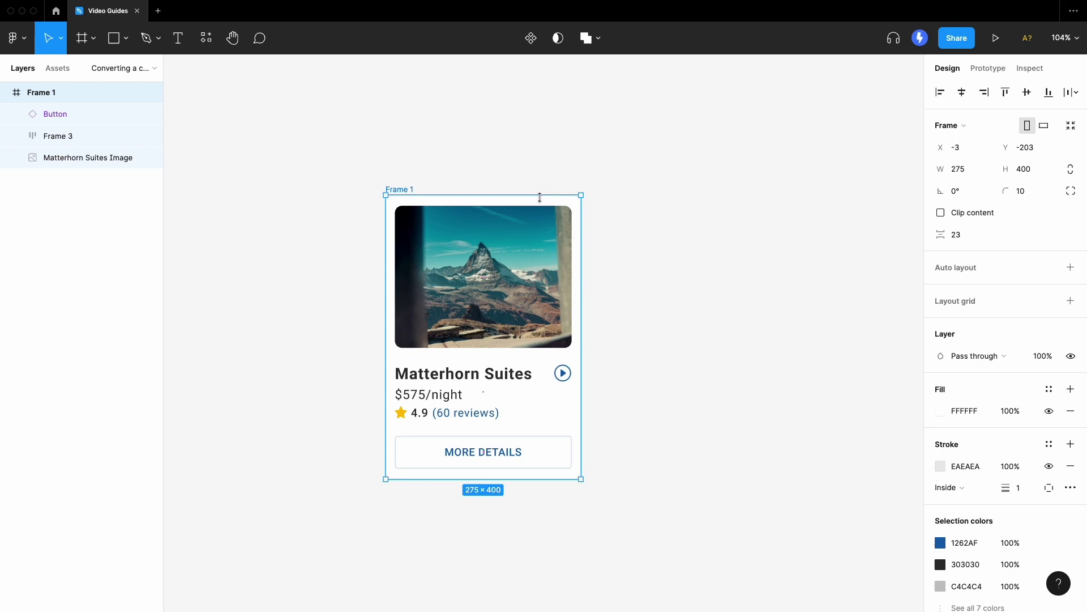
{"action": "left_click", "coordinate": [1070, 271]}
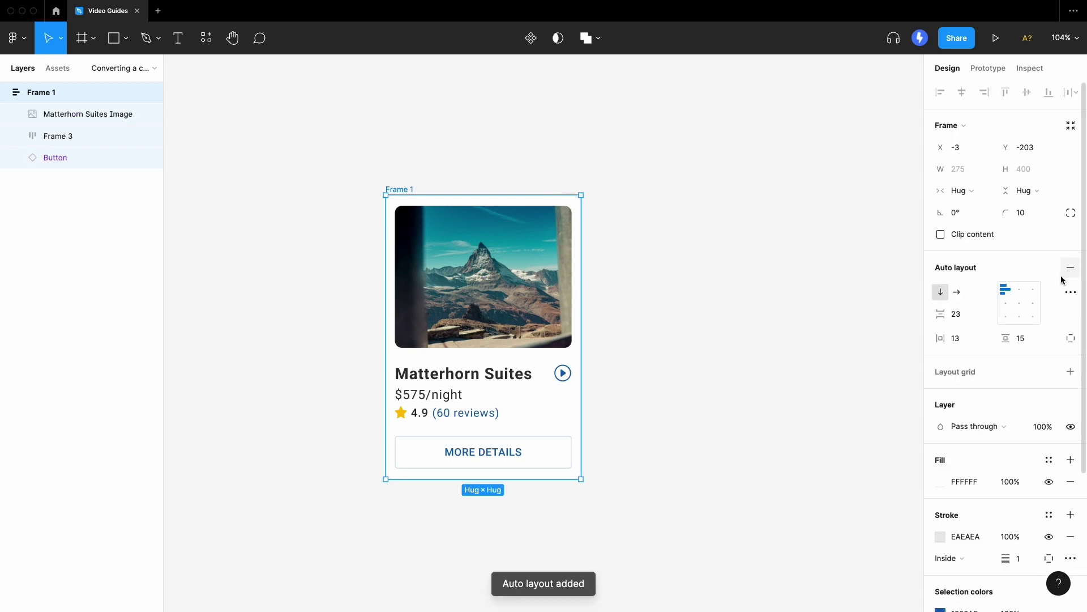
{"action": "left_click", "coordinate": [512, 321]}
{"action": "left_click", "coordinate": [517, 376], "text": "shift"}
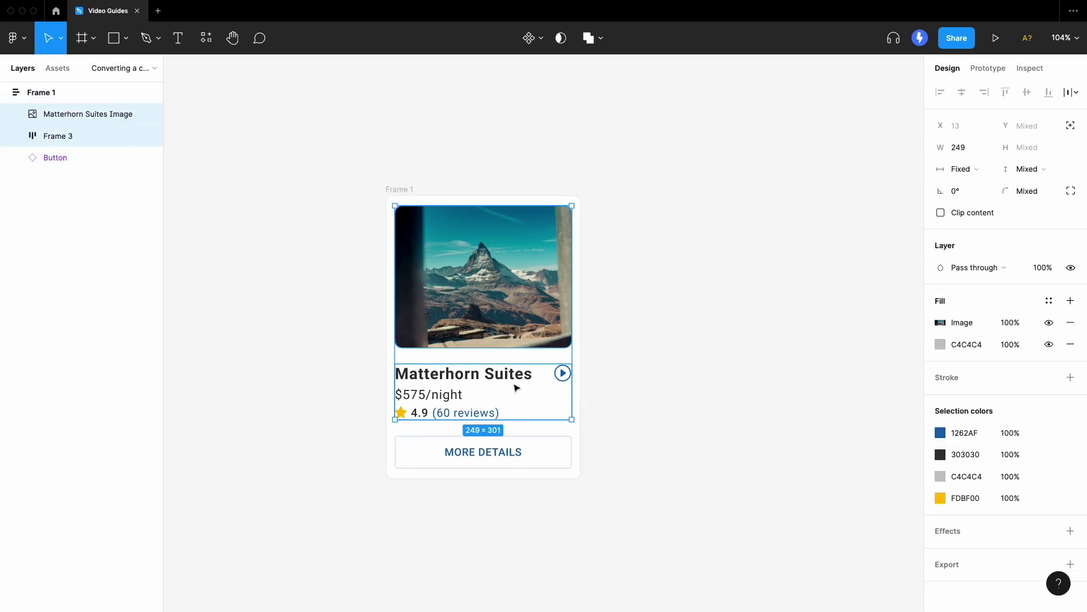
{"action": "left_click", "coordinate": [511, 452], "text": "shift"}
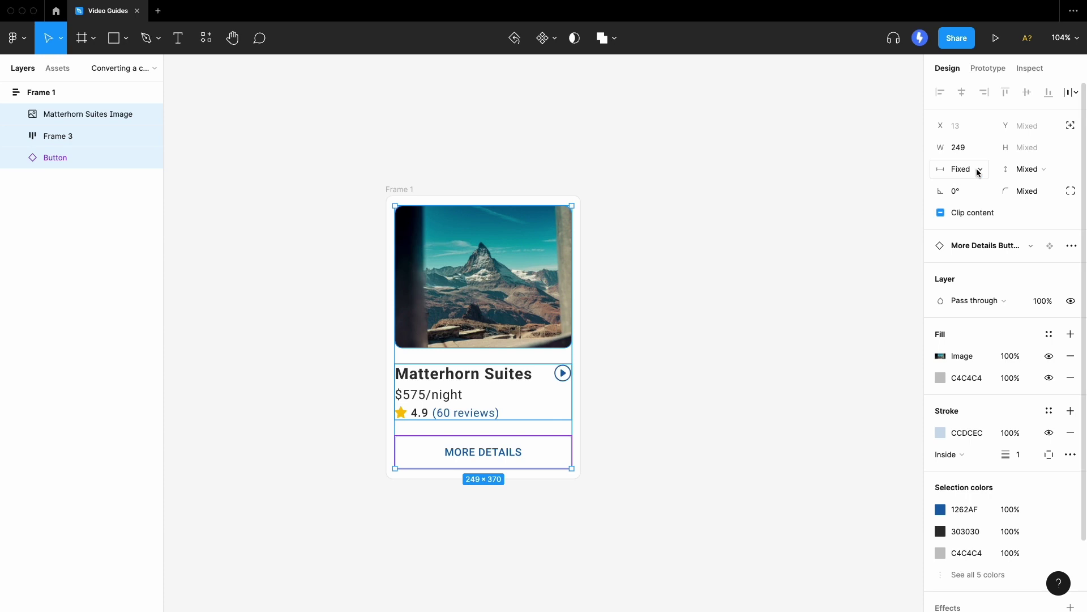
{"action": "left_click", "coordinate": [961, 168]}
{"action": "left_click", "coordinate": [990, 201]}
Widen the card to test stretching, then preview Popular Stays in Locofy
{"action": "left_click", "coordinate": [608, 354]}
{"action": "left_click_drag", "start_coordinate": [581, 355], "coordinate": [631, 358]}
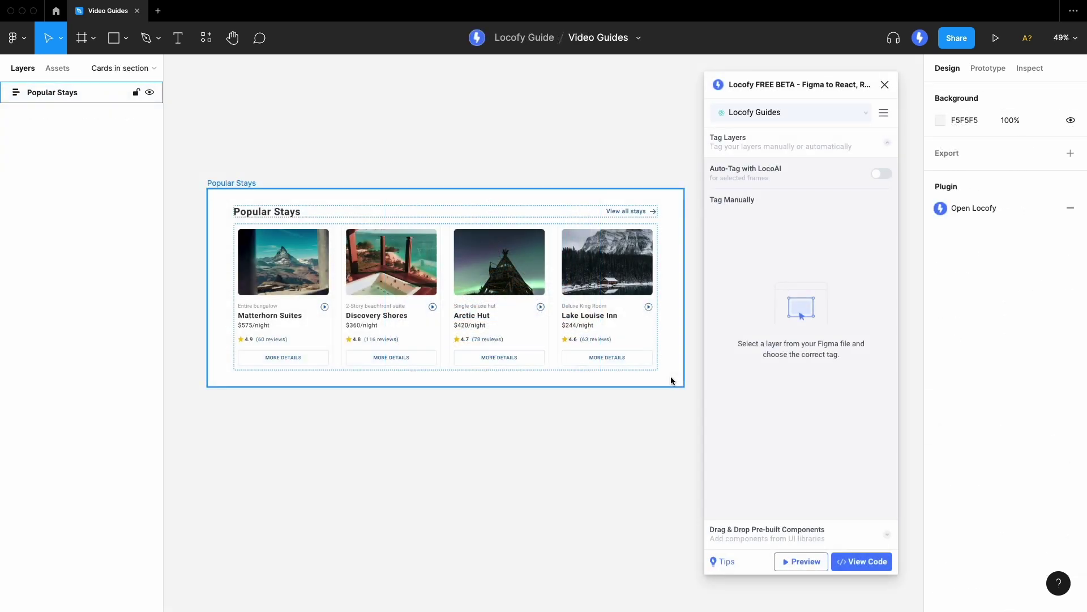
{"action": "left_click", "coordinate": [670, 381]}
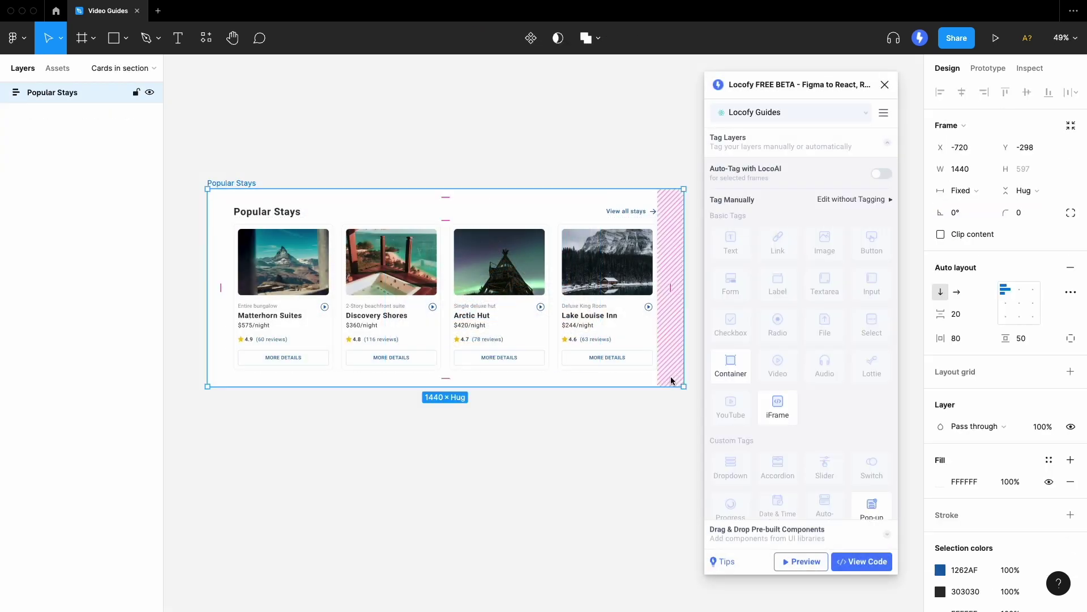
{"action": "left_click", "coordinate": [800, 561]}
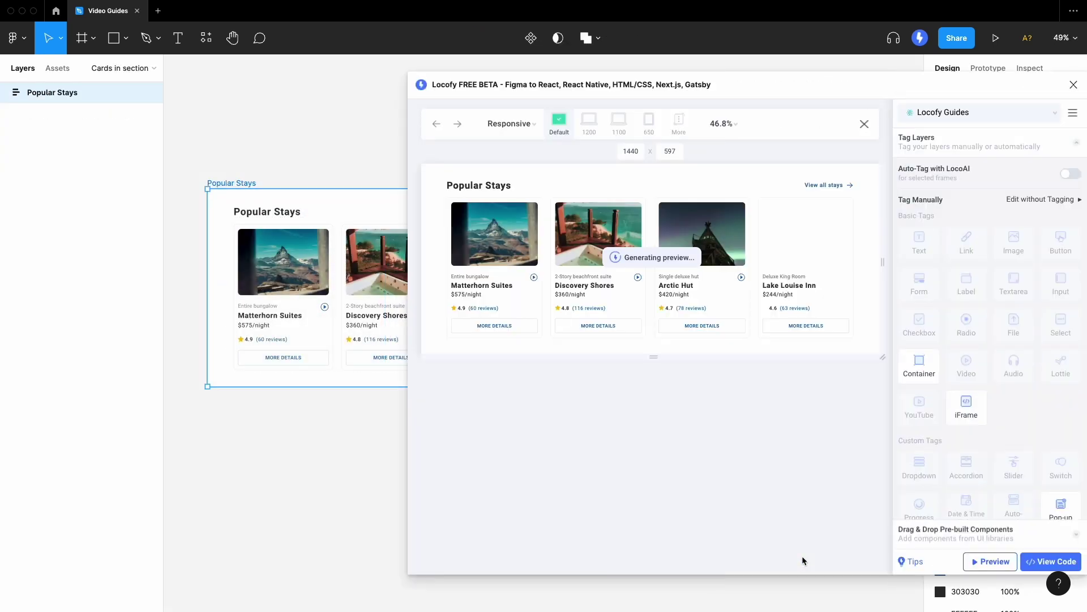